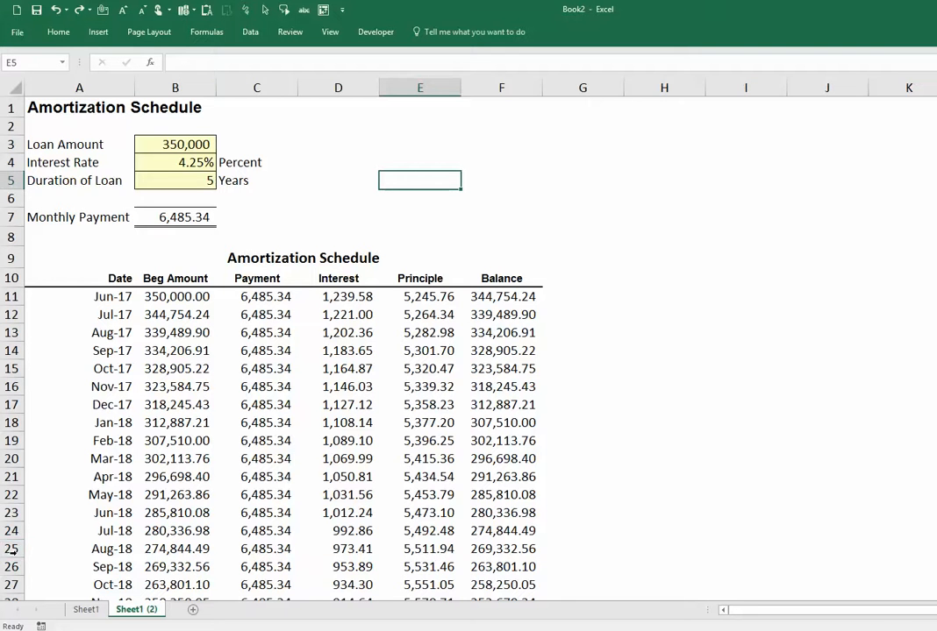
# Step: Insert six blank rows at rows 26 to 31, directly below the Aug-18 payment
pyautogui.moveTo(11, 566)
pyautogui.mouseDown()
pyautogui.moveTo(16, 594)
pyautogui.moveTo(17, 577)
pyautogui.mouseUp()
pyautogui.rightClick(27, 529)
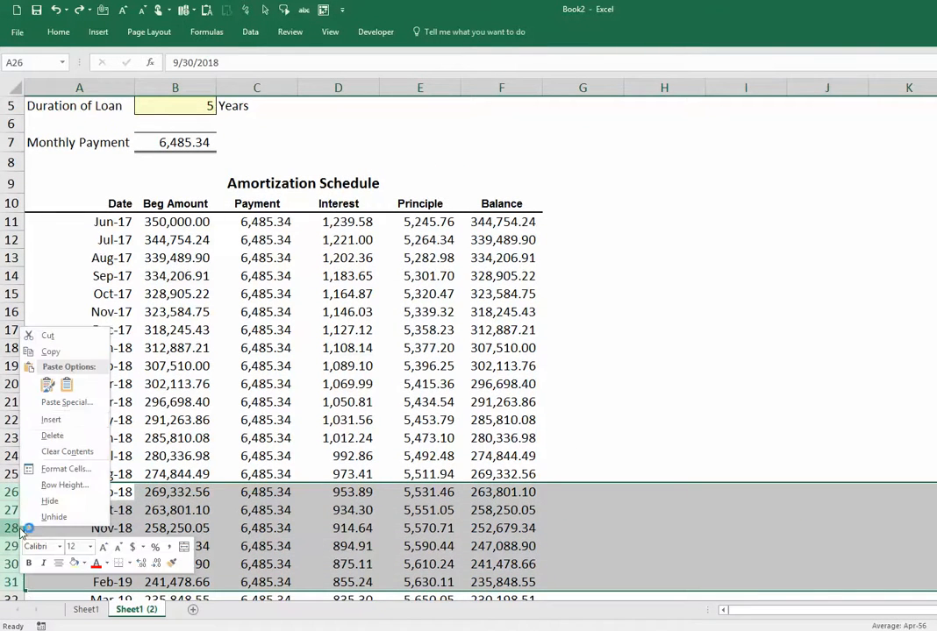
pyautogui.click(59, 420)
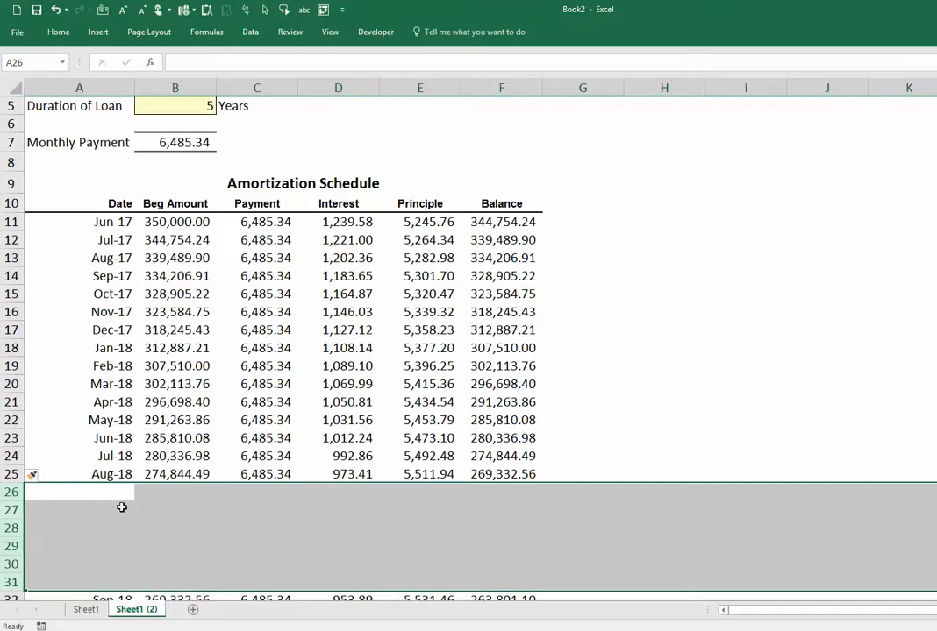
pyautogui.click(123, 509)
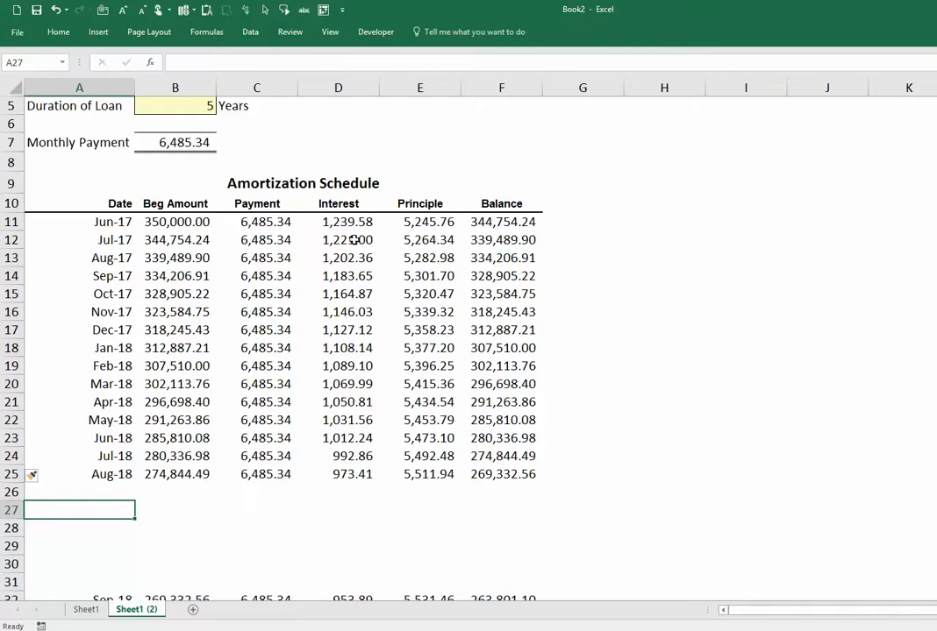
# Step: Start an INDEX formula in cell A28 with the schedule range A10:F25 as its array
pyautogui.moveTo(356, 220); pyautogui.dragTo(341, 473)
pyautogui.moveTo(91, 528); pyautogui.dragTo(854, 524)
pyautogui.click(98, 533)
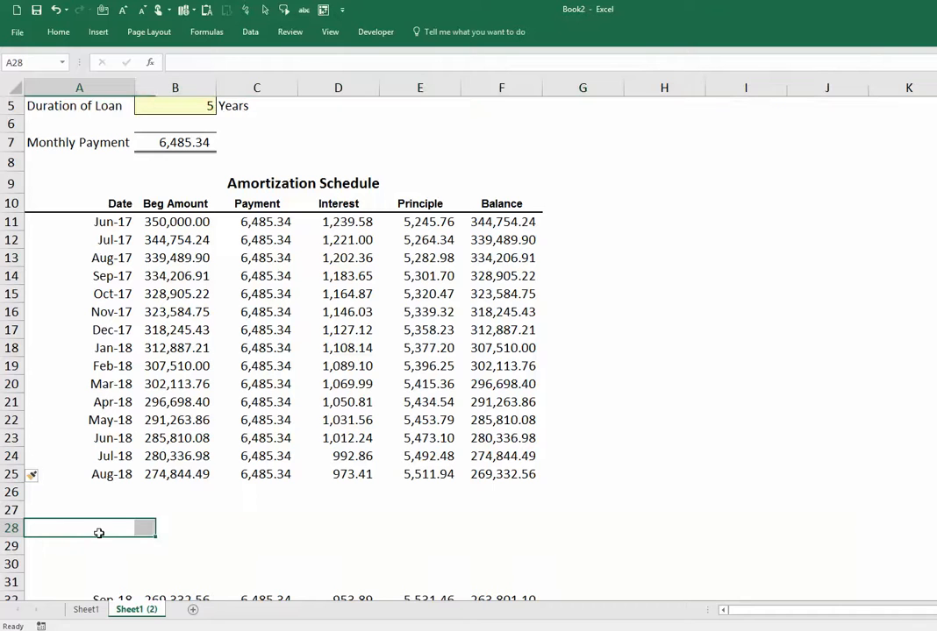
pyautogui.write('=')
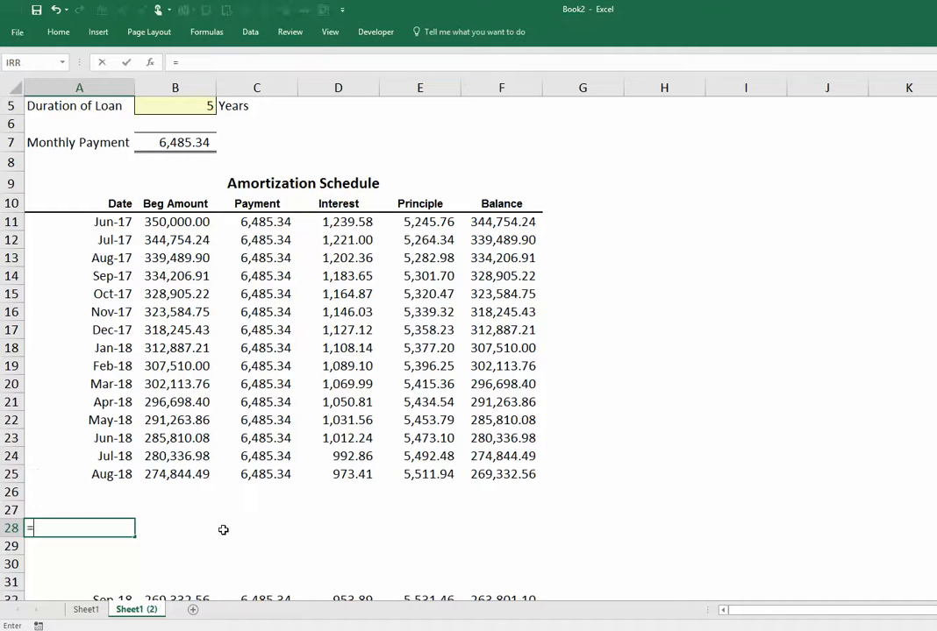
pyautogui.write('index(')
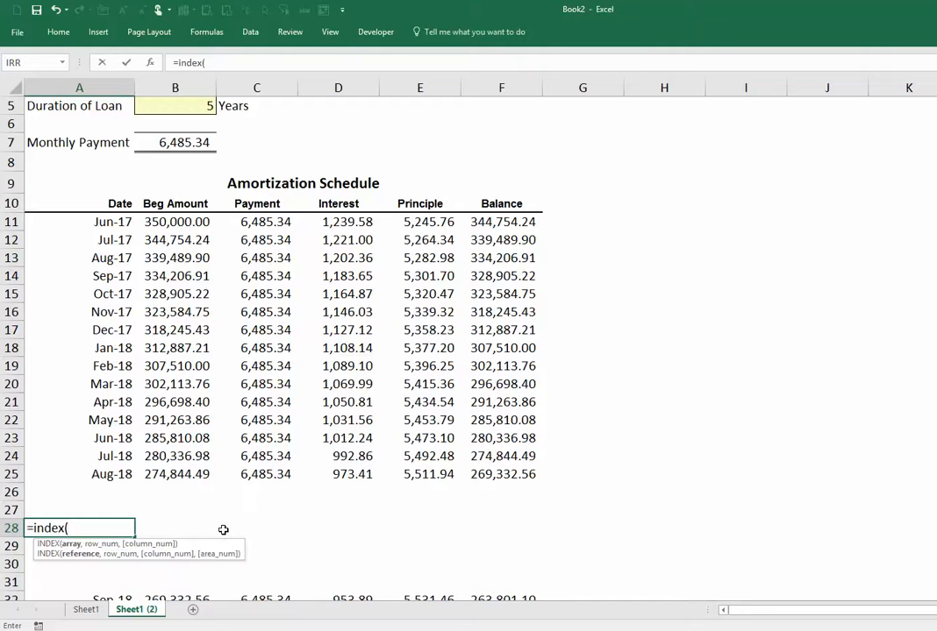
pyautogui.click(123, 204)
pyautogui.moveTo(136, 203); pyautogui.dragTo(474, 471)
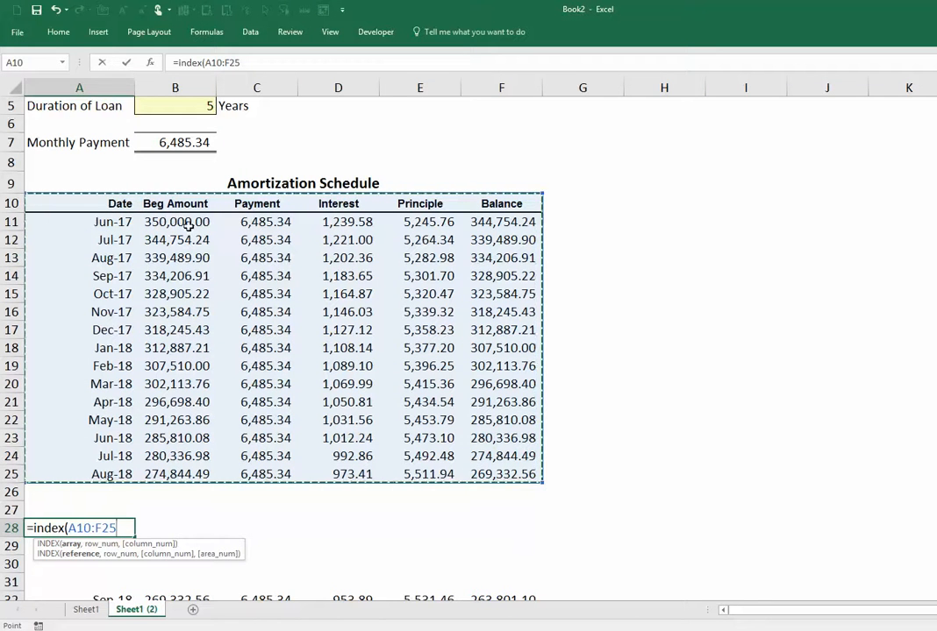
pyautogui.click(350, 222)
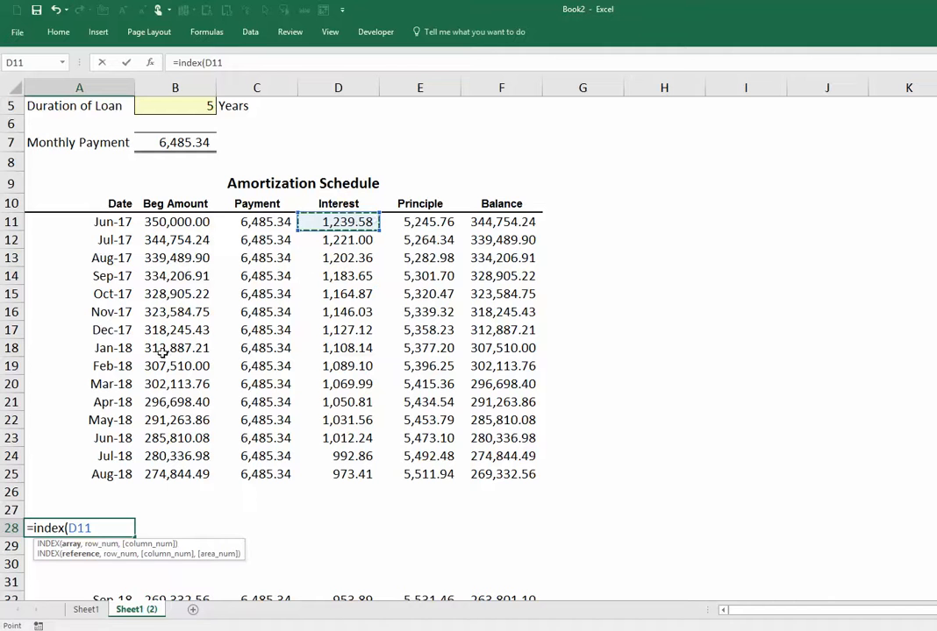
pyautogui.moveTo(70, 211); pyautogui.dragTo(480, 471)
pyautogui.write(',')
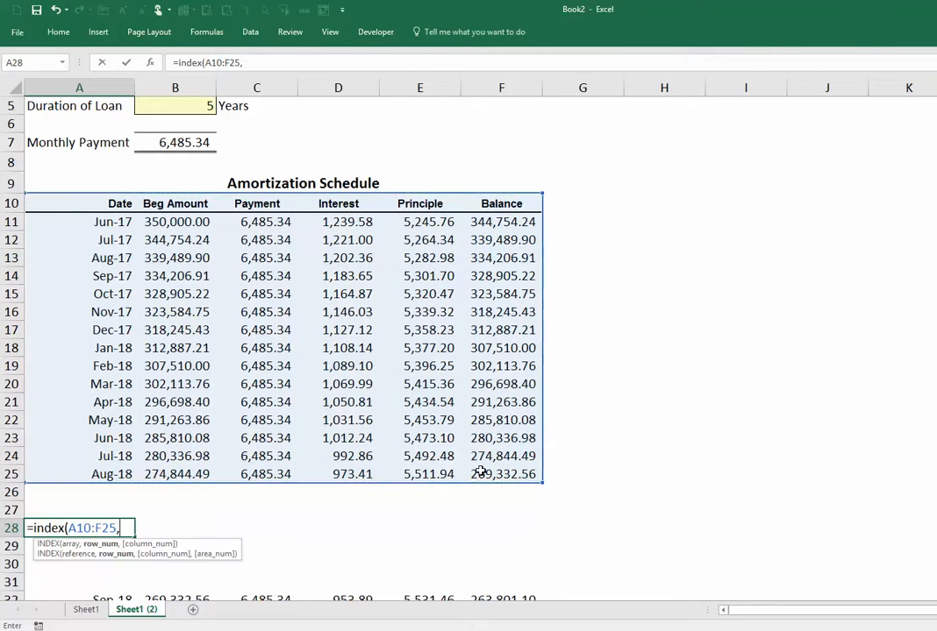
# Step: Complete the A28 INDEX formula with COLUMN(B1) as the row number and 4 as the column number, and enter it
pyautogui.click(348, 222)
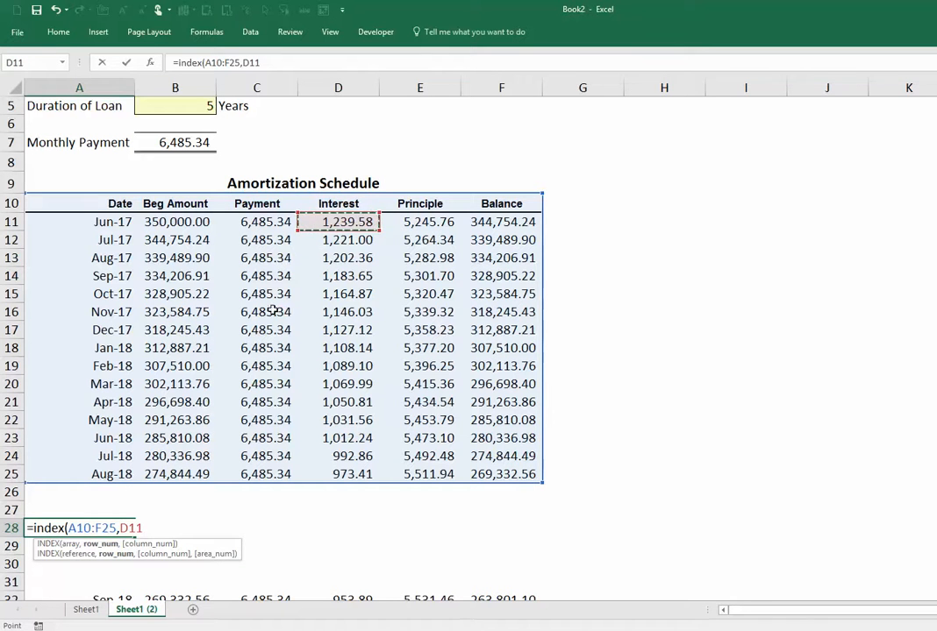
pyautogui.press('BackSpace')
pyautogui.press('BackSpace')
pyautogui.press('BackSpace')
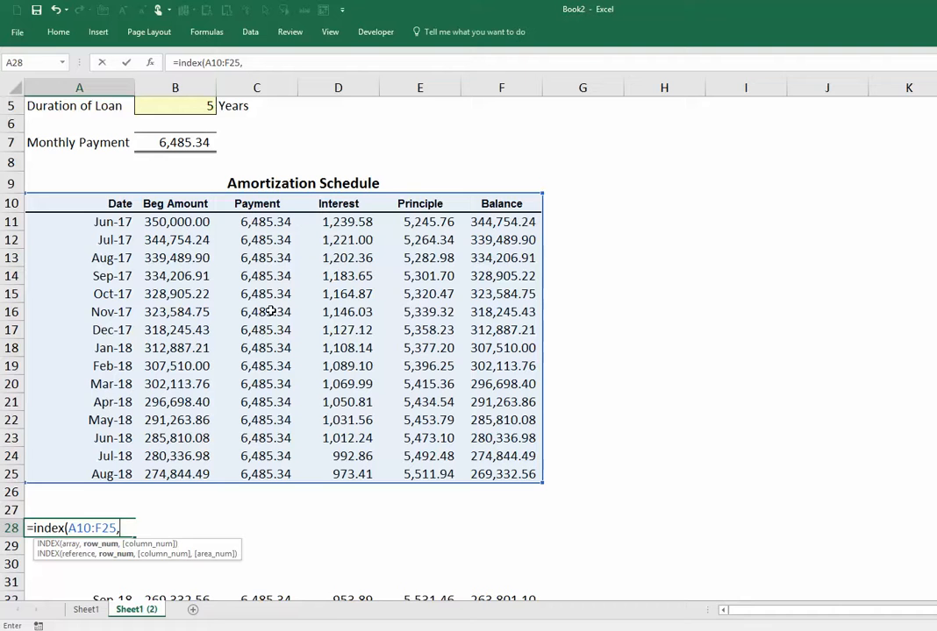
pyautogui.write('column')
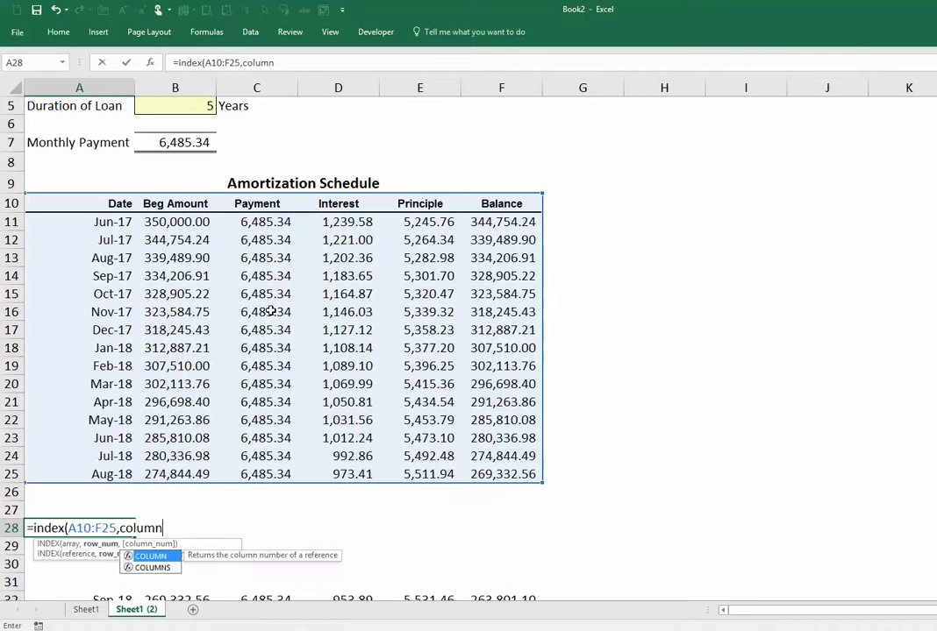
pyautogui.write('(B1)')
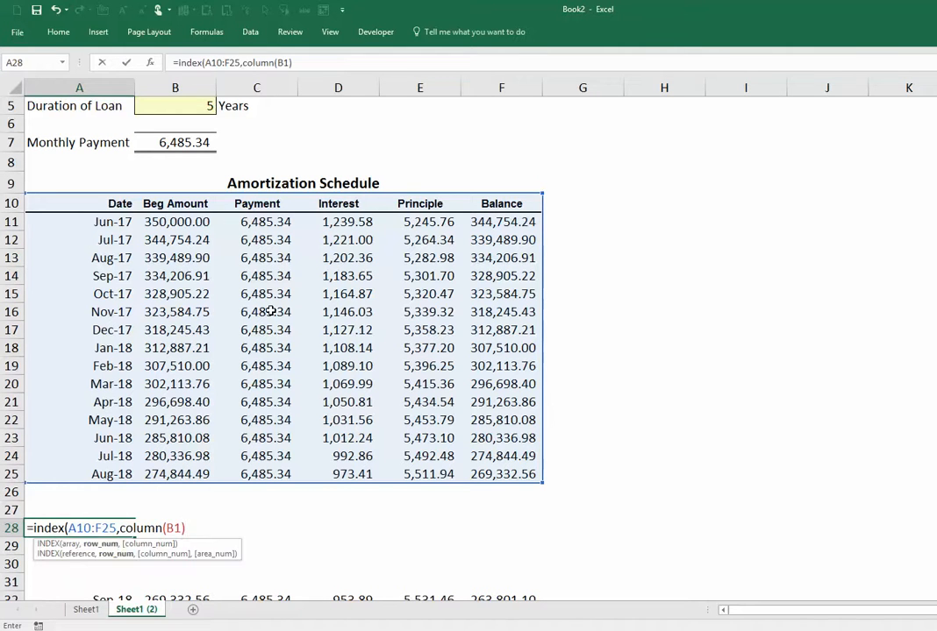
pyautogui.write(',')
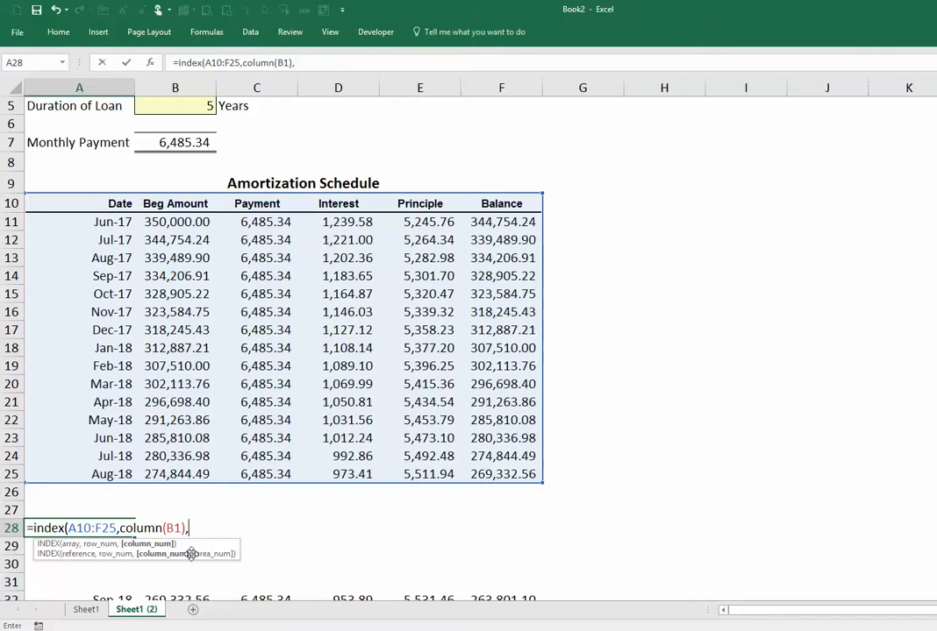
pyautogui.scroll(2, 271, 357)
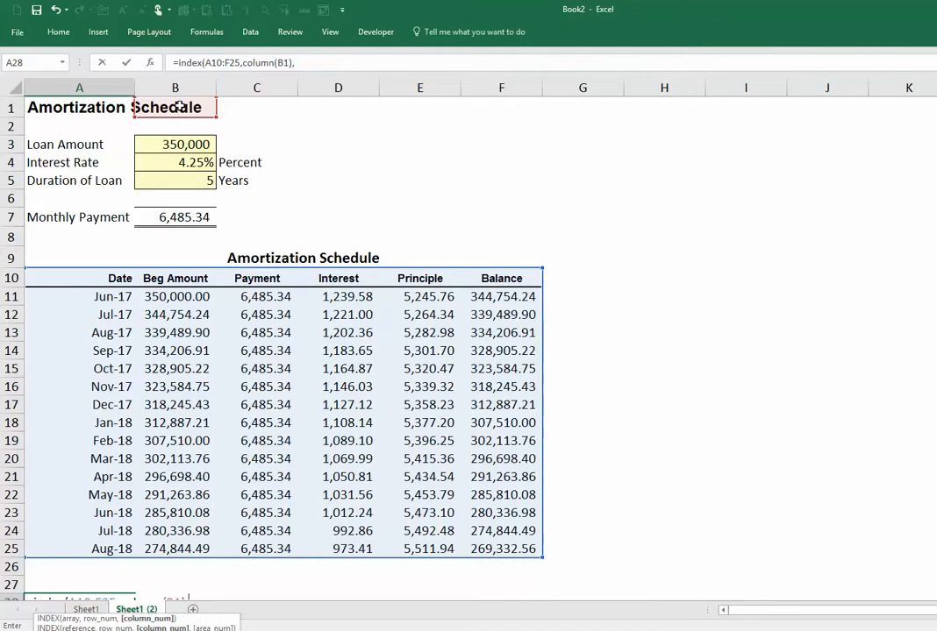
pyautogui.scroll(-2, 218, 249)
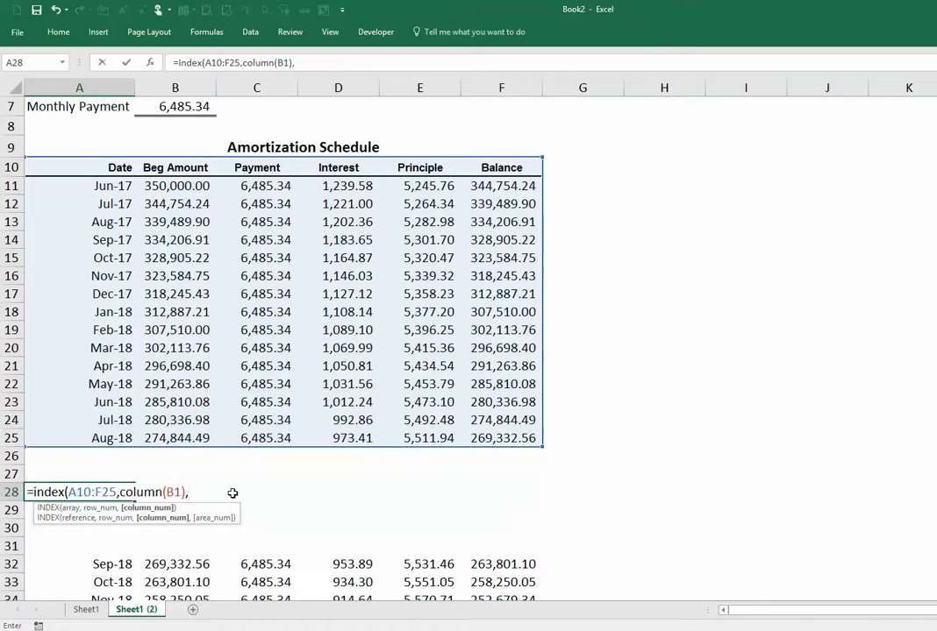
pyautogui.write('4)')
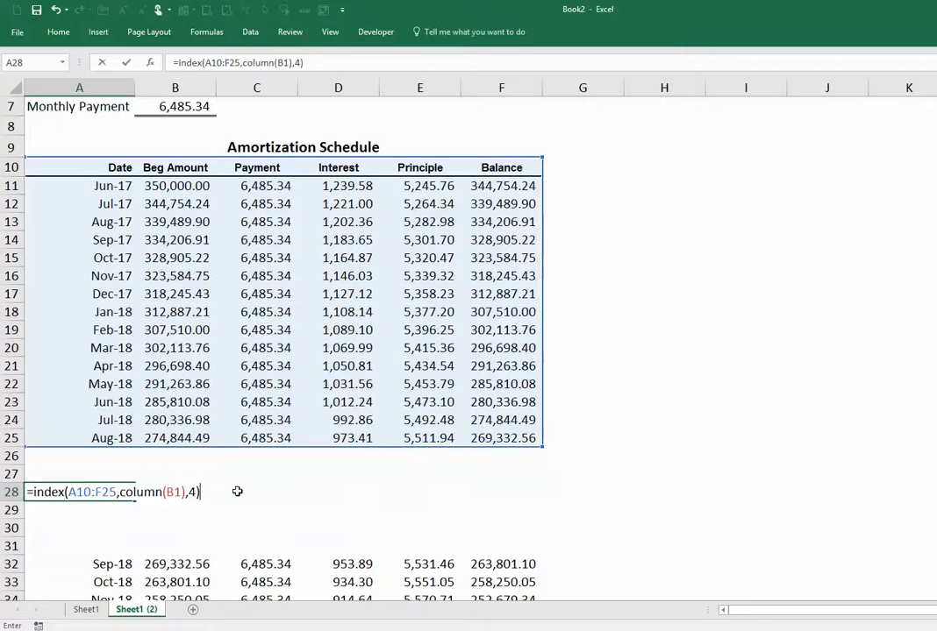
pyautogui.hotkey('ctrl', 'Return')
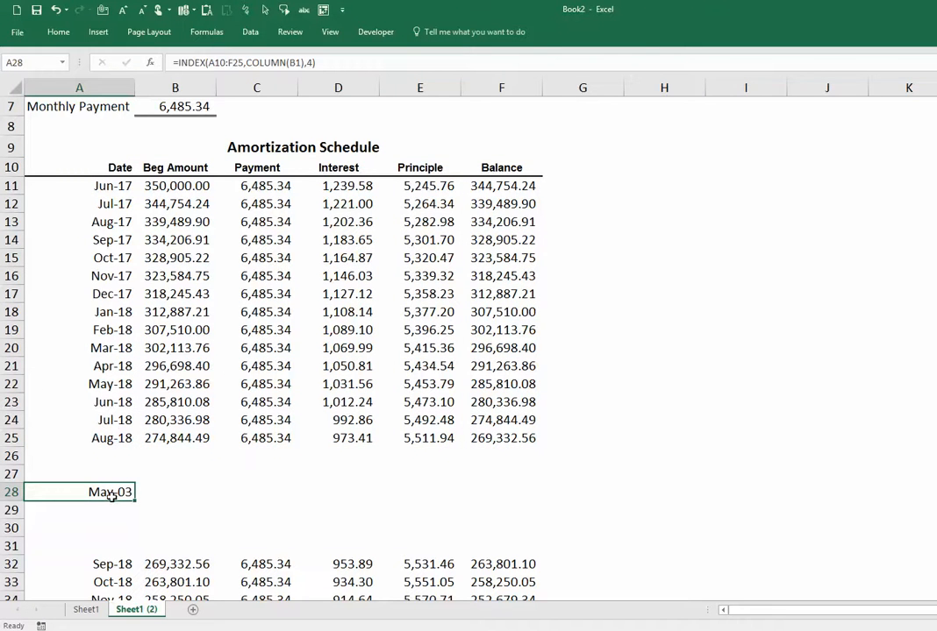
# Step: Format cell A28 as a number in comma style
pyautogui.click(57, 31)
pyautogui.click(503, 57)
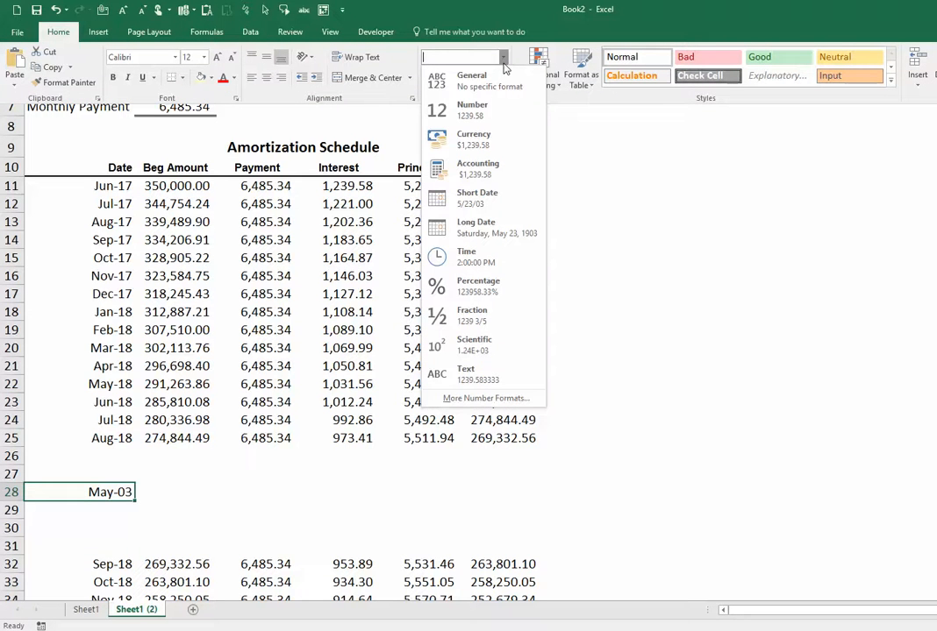
pyautogui.click(473, 110)
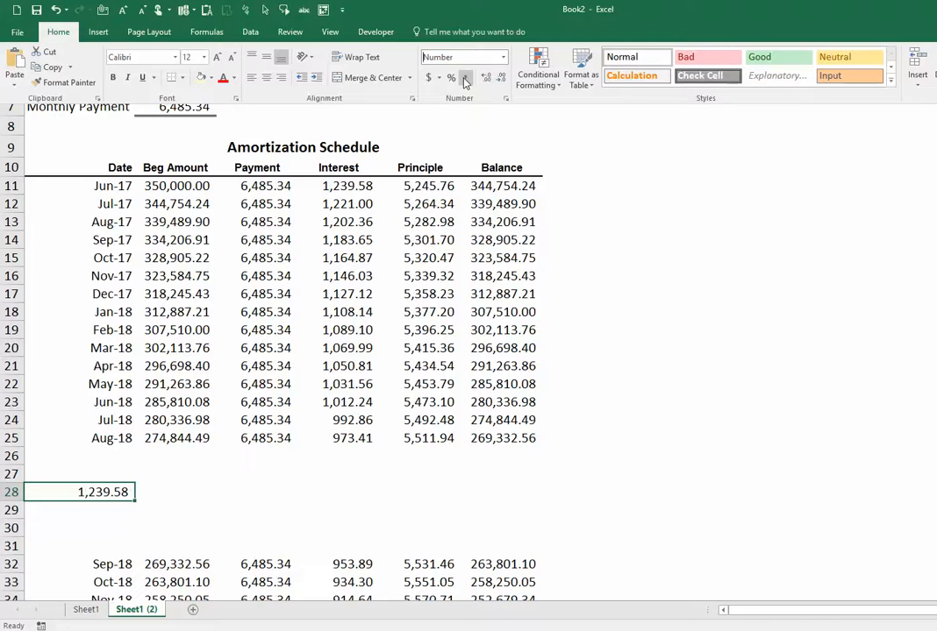
pyautogui.click(465, 78)
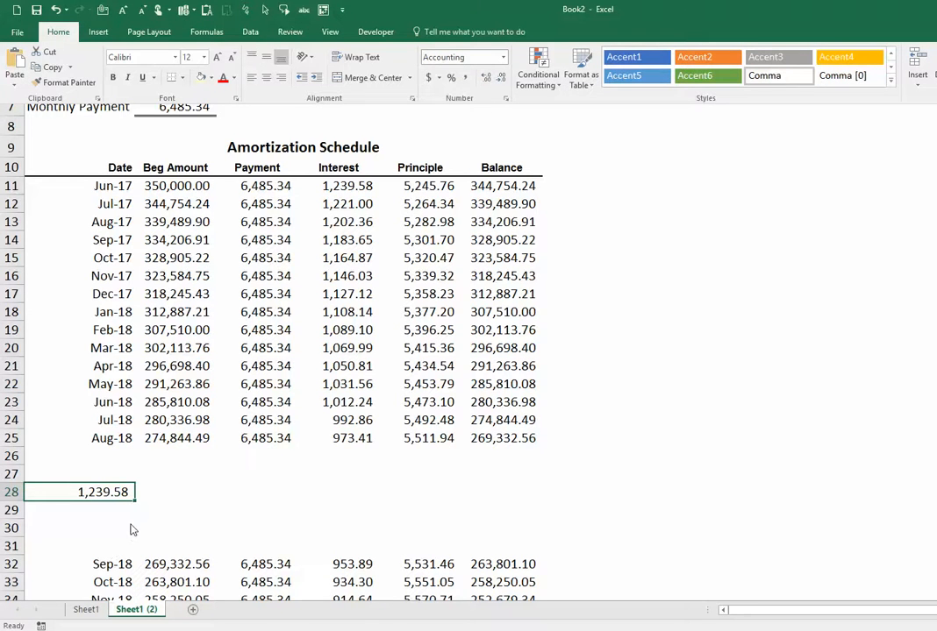
pyautogui.click(219, 508)
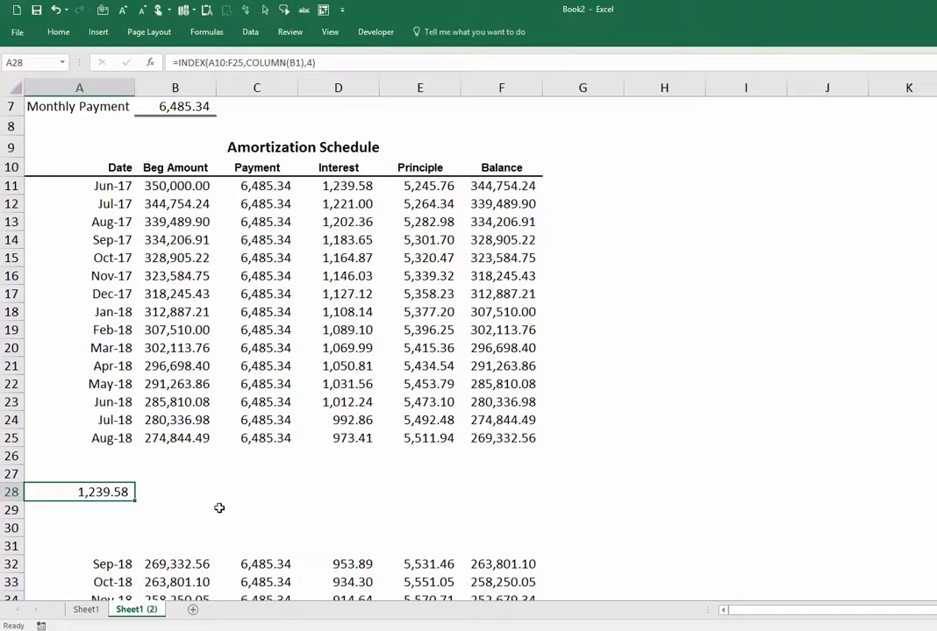
# Step: Lock only the columns of the array reference in the A28 formula so it reads $A10:$F25
pyautogui.doubleClick(122, 498)
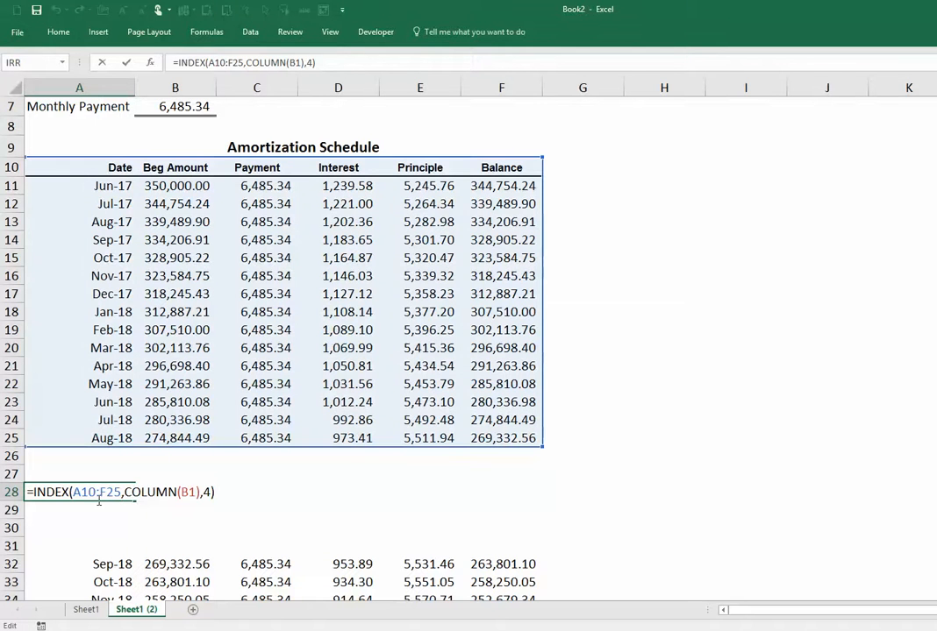
pyautogui.click(86, 494)
pyautogui.press('F4')
pyautogui.press('F4')
pyautogui.press('F4')
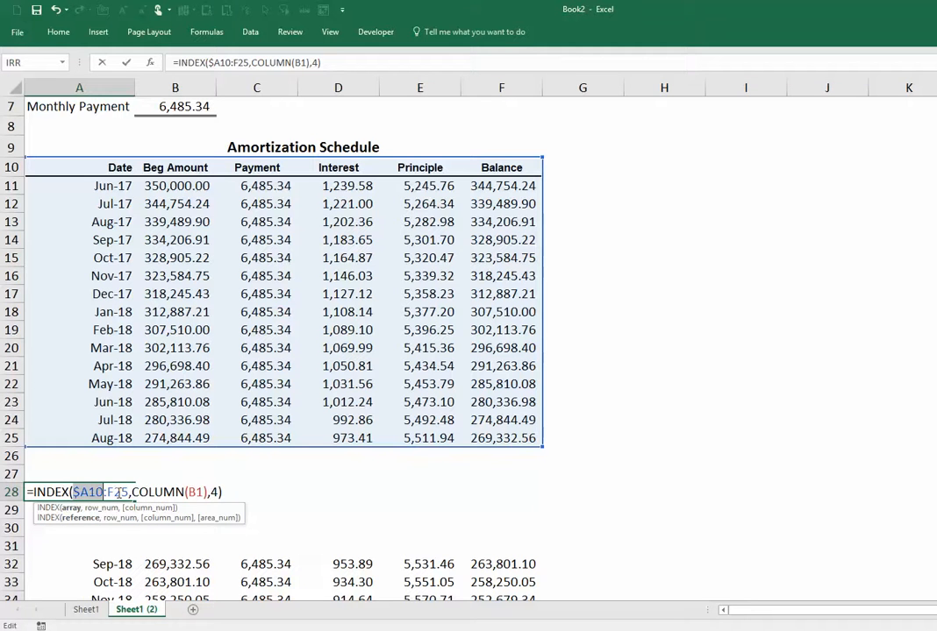
pyautogui.click(119, 494)
pyautogui.press('F4')
pyautogui.press('F4')
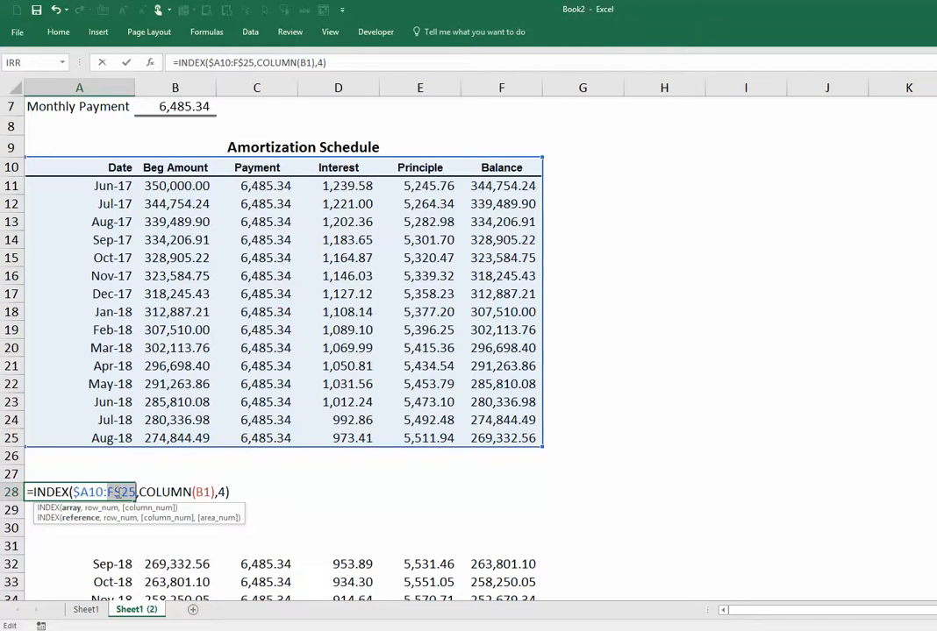
pyautogui.click(200, 493)
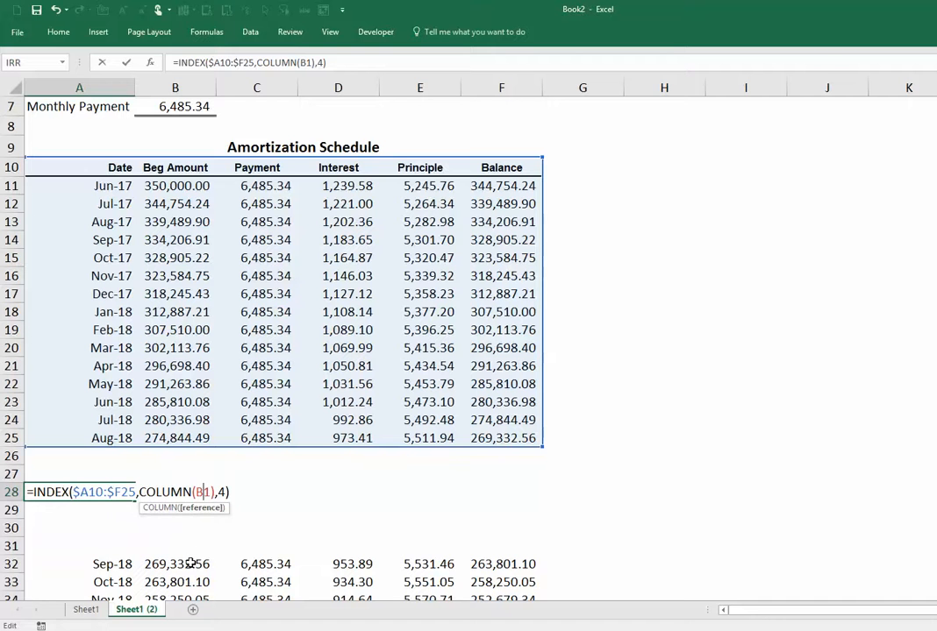
pyautogui.hotkey('ctrl', 'Return')
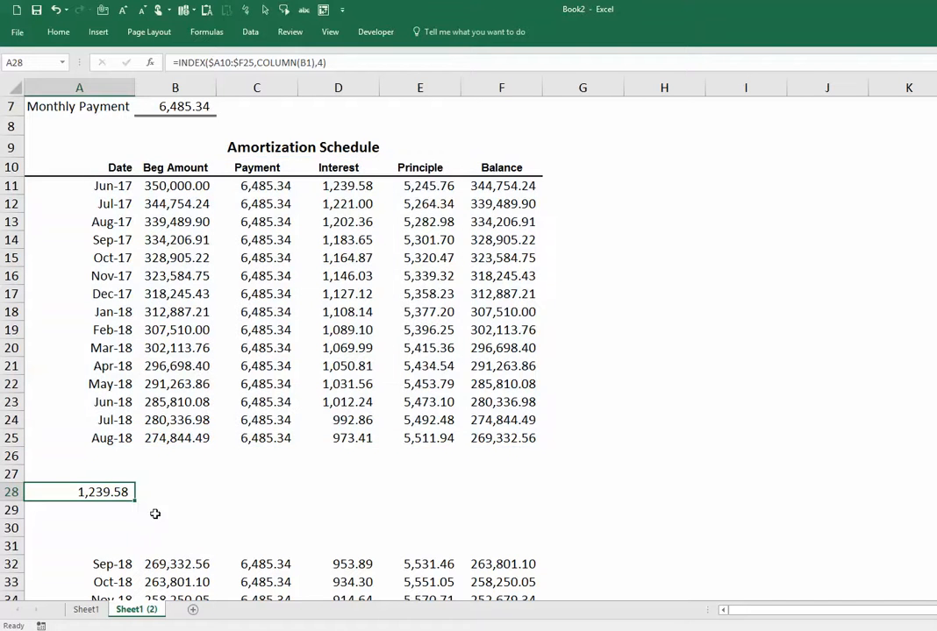
# Step: Fill the A28 formula across row 28 to G28 and compare the values with the Interest column
pyautogui.moveTo(135, 500); pyautogui.dragTo(646, 502)
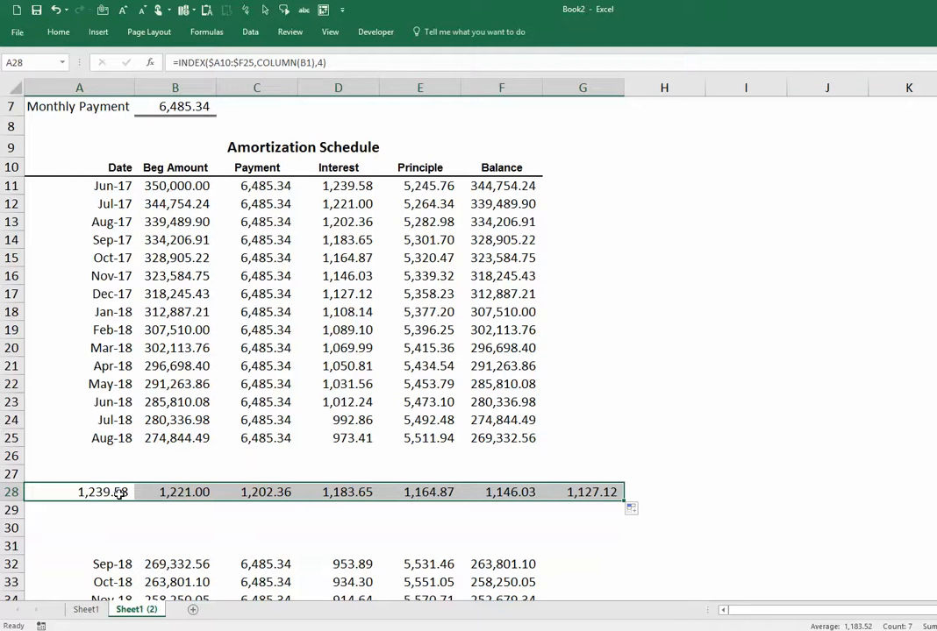
pyautogui.click(337, 186)
pyautogui.click(338, 205)
pyautogui.click(337, 223)
pyautogui.click(337, 240)
pyautogui.moveTo(102, 495); pyautogui.dragTo(588, 493)
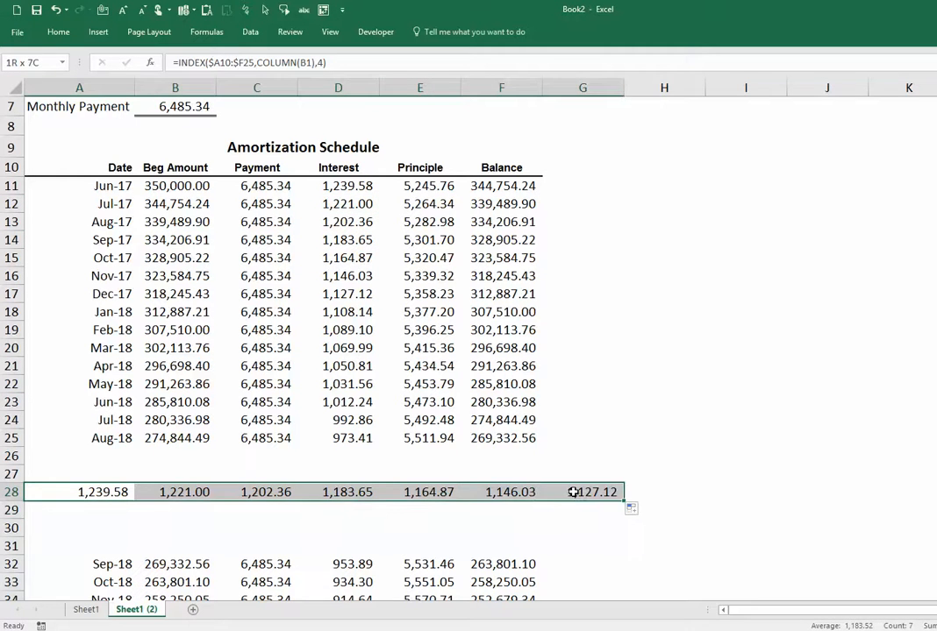
# Step: Examine how the COLUMN reference shifts in the copied formulas in B28 and C28
pyautogui.click(175, 494)
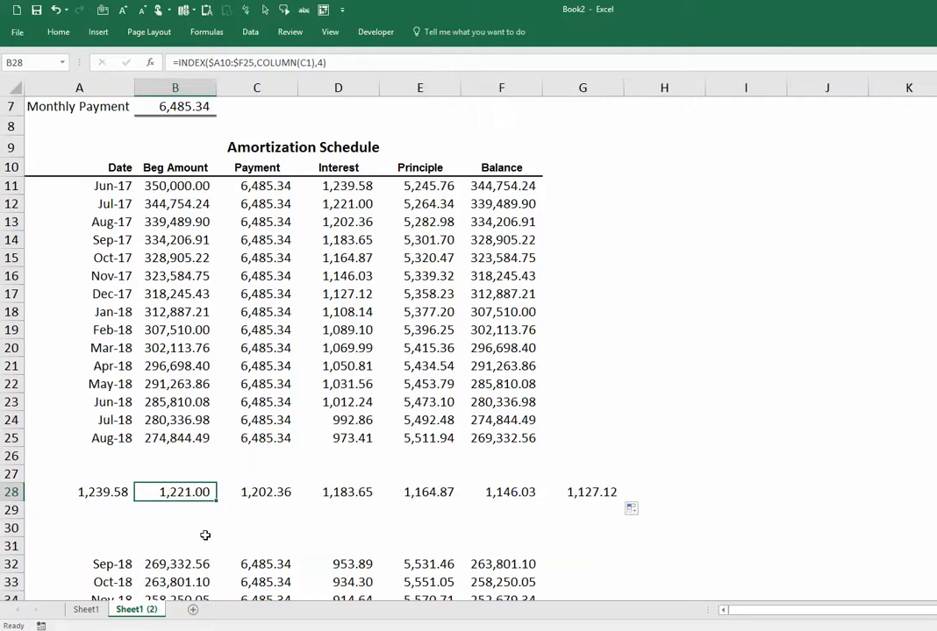
pyautogui.doubleClick(182, 504)
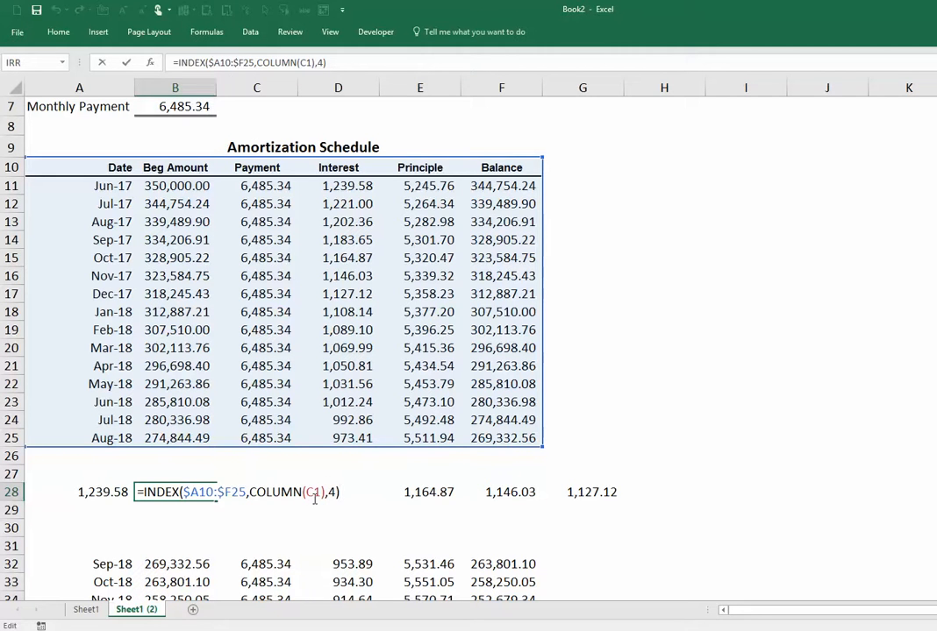
pyautogui.hotkey('ctrl', 'Return')
pyautogui.click(263, 492)
pyautogui.press('F2')
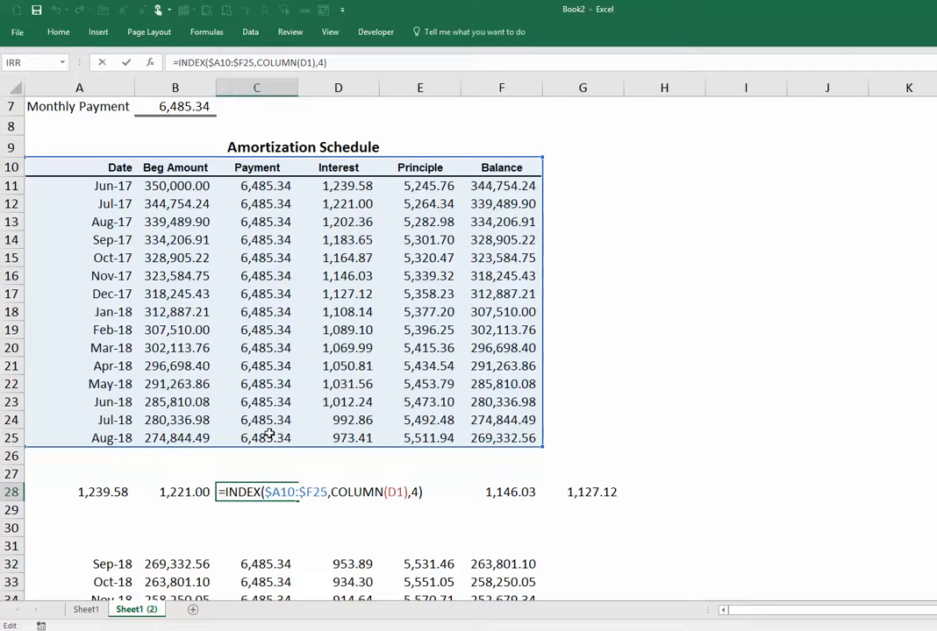
# Step: Walk down the Interest column from the Jun-17 to the Apr-18 payment to check its order against row 28
pyautogui.click(358, 242)
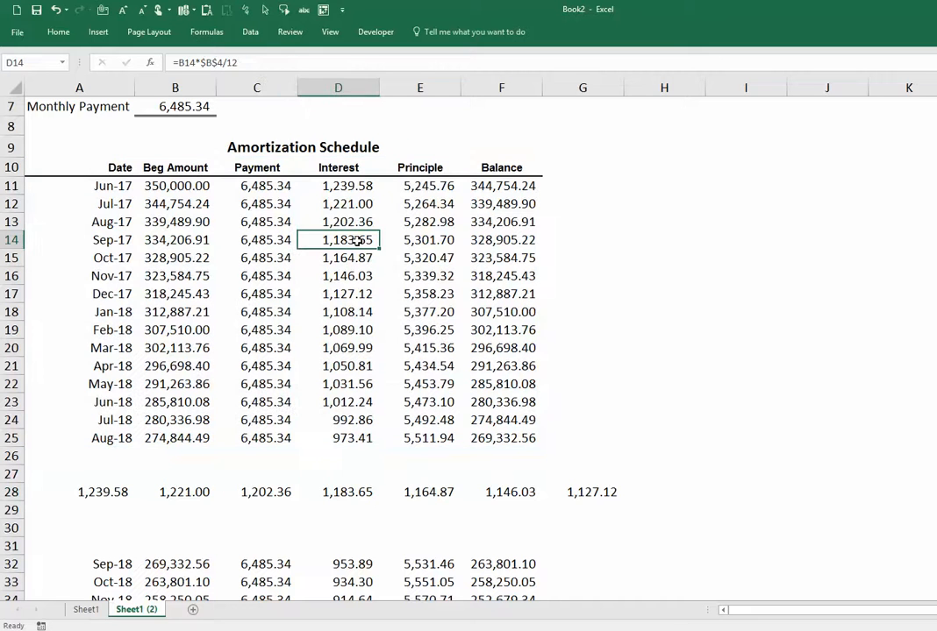
pyautogui.click(355, 220)
pyautogui.hotkey('ctrl', 'c')
pyautogui.click(348, 168)
pyautogui.press('Down')
pyautogui.press('Down')
pyautogui.press('Down')
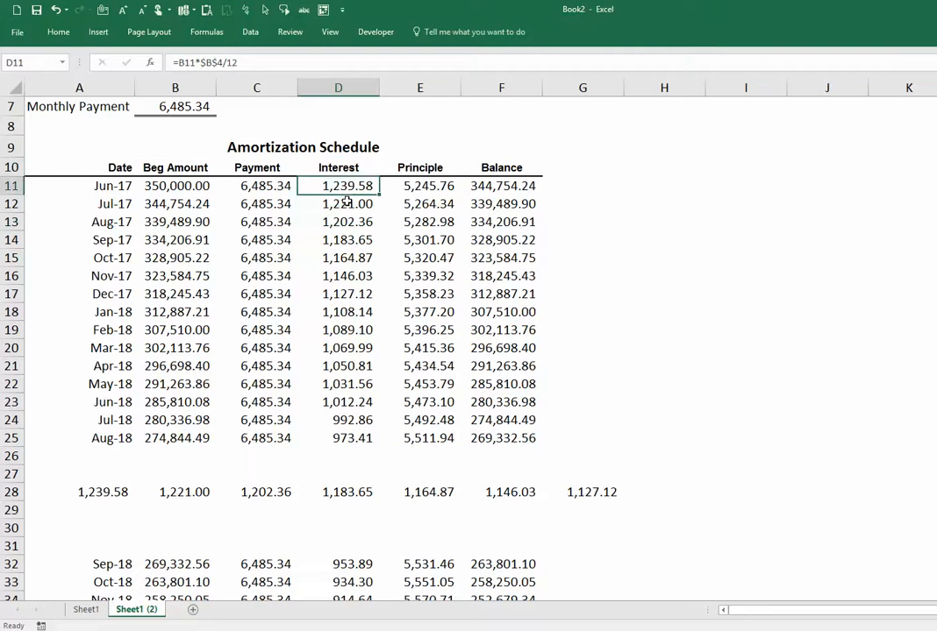
pyautogui.press('Down')
pyautogui.press('Down')
pyautogui.press('Down')
pyautogui.press('Down')
pyautogui.press('Down')
pyautogui.press('Down')
pyautogui.press('Down')
pyautogui.press('Down')
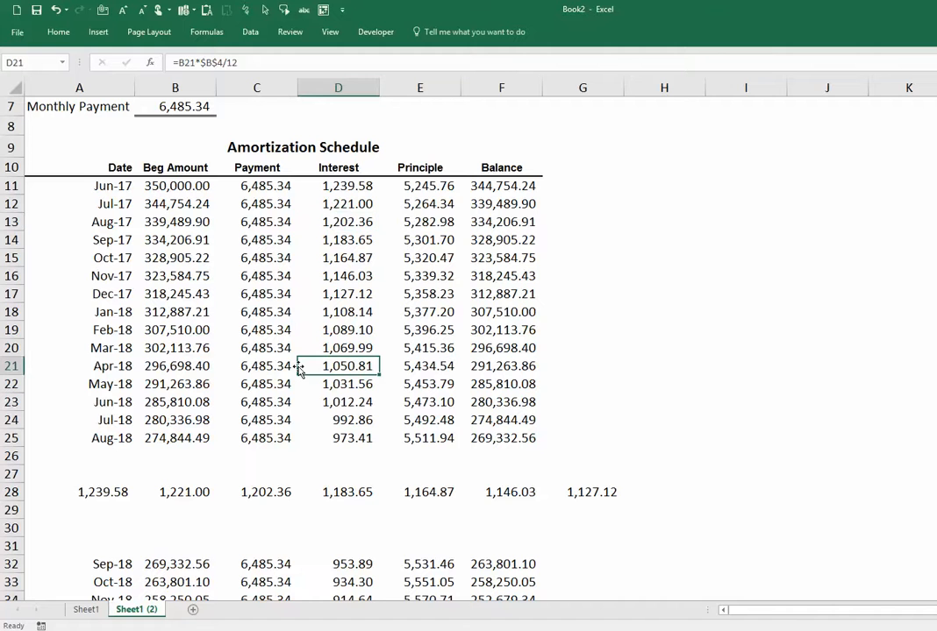